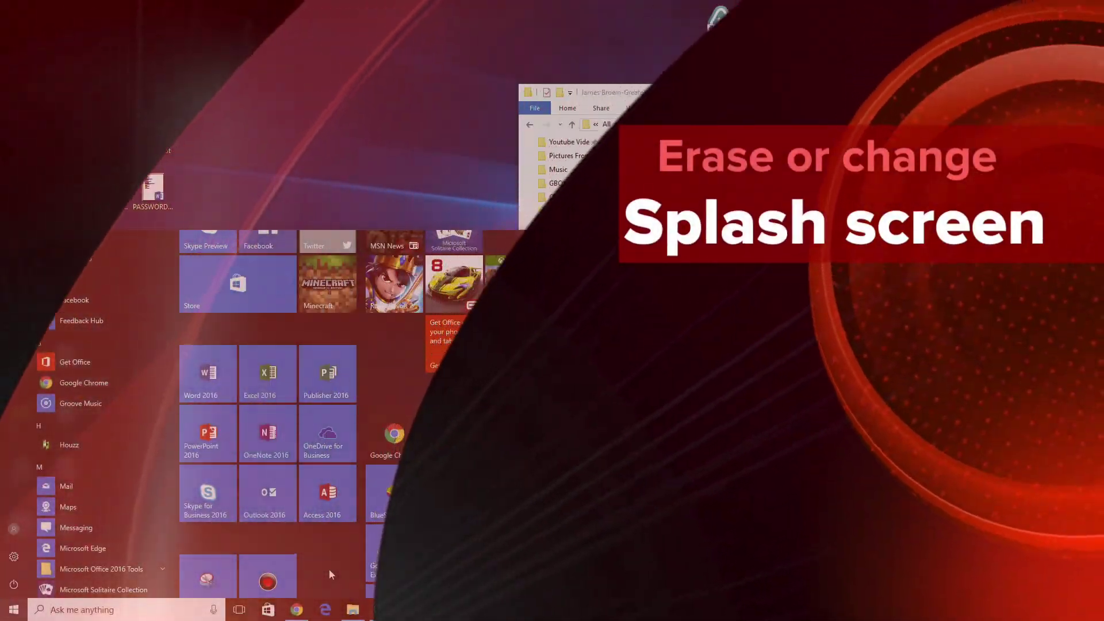
# Download the recommended release installer of Kodi for Windows from kodi.tv and start the Kodi installation
pyautogui.scroll(-1, 322, 547)
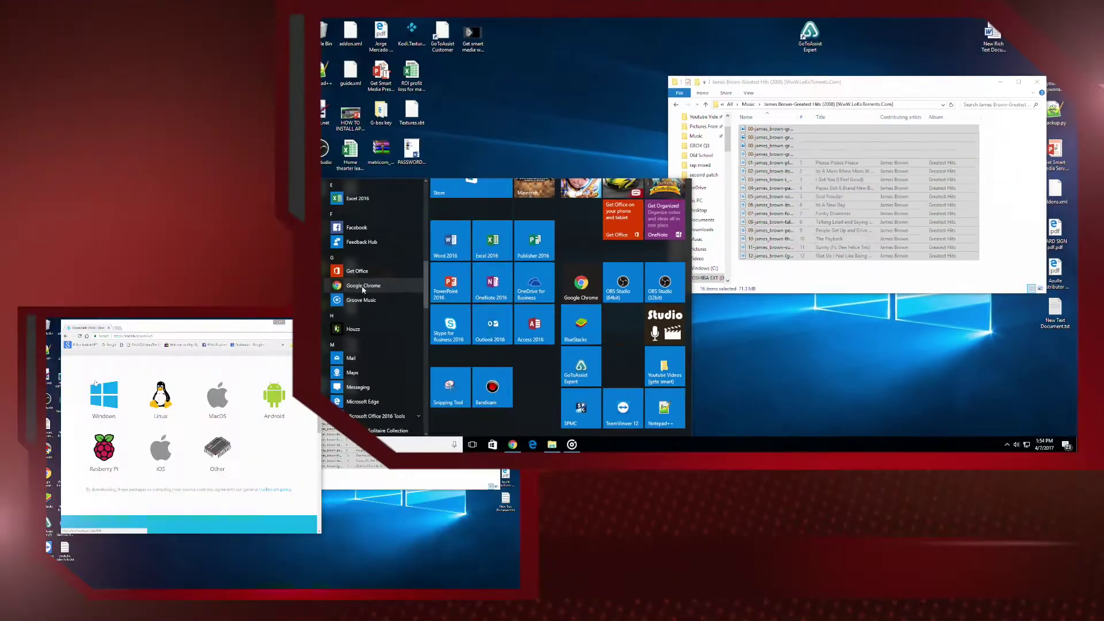
pyautogui.click(96, 384)
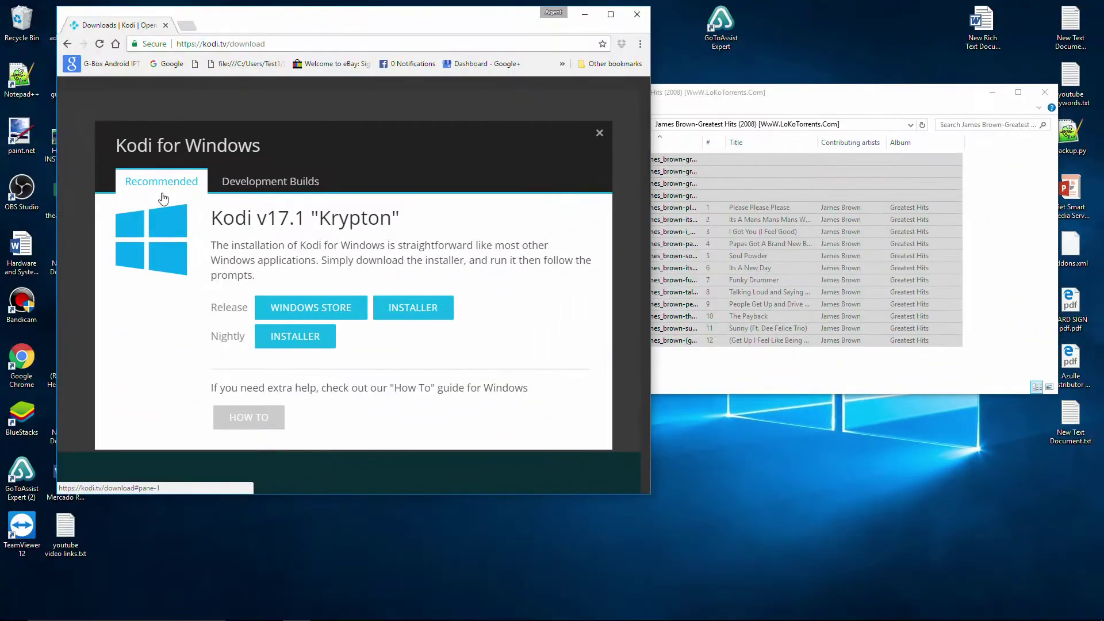
pyautogui.click(424, 319)
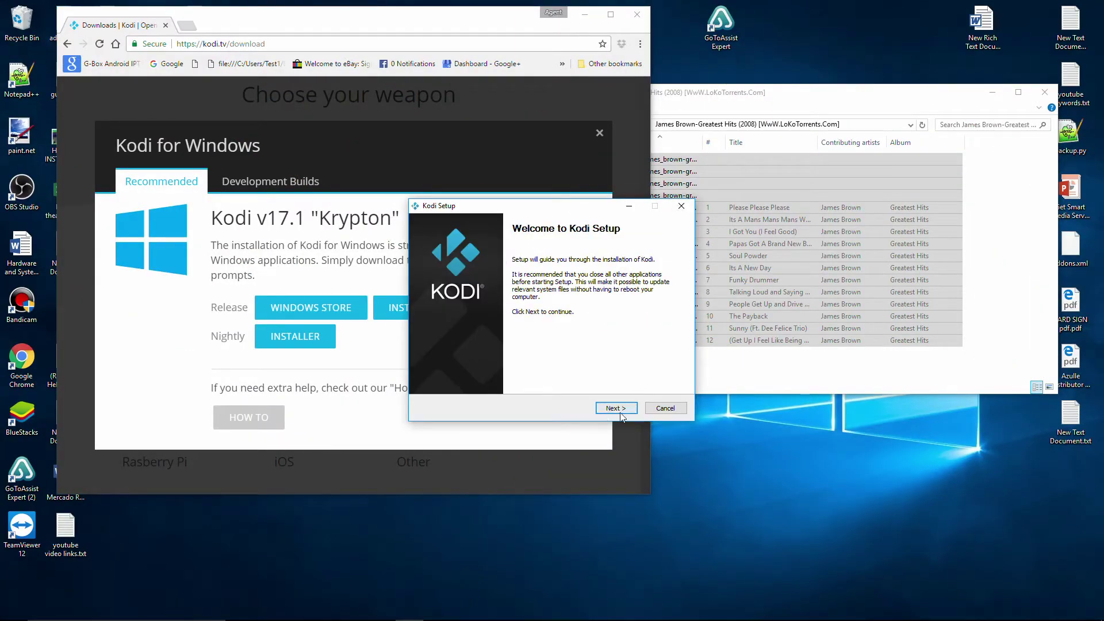
pyautogui.click(615, 409)
pyautogui.click(616, 408)
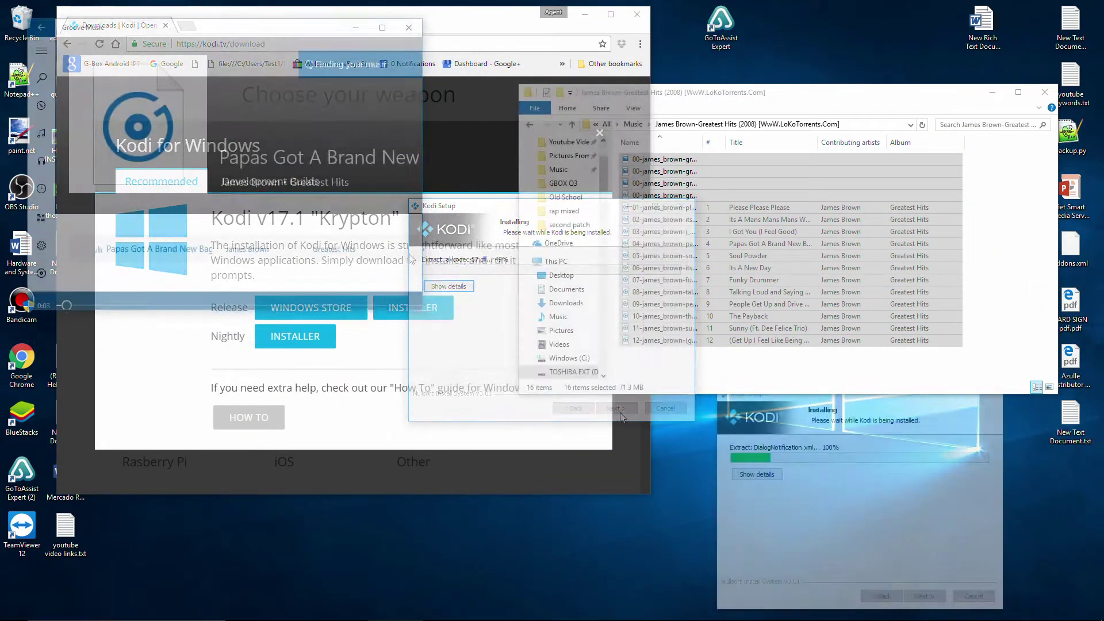
# Acknowledge the completed Indigo installation and exit Kodi
pyautogui.moveTo(317, 26); pyautogui.dragTo(479, 338)
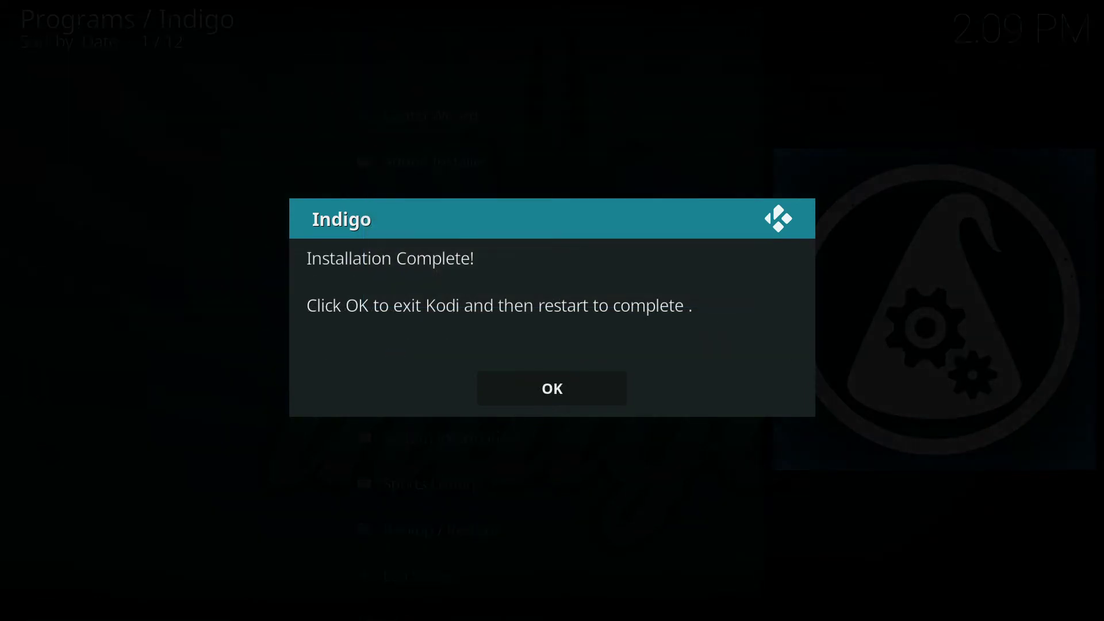
pyautogui.click(583, 384)
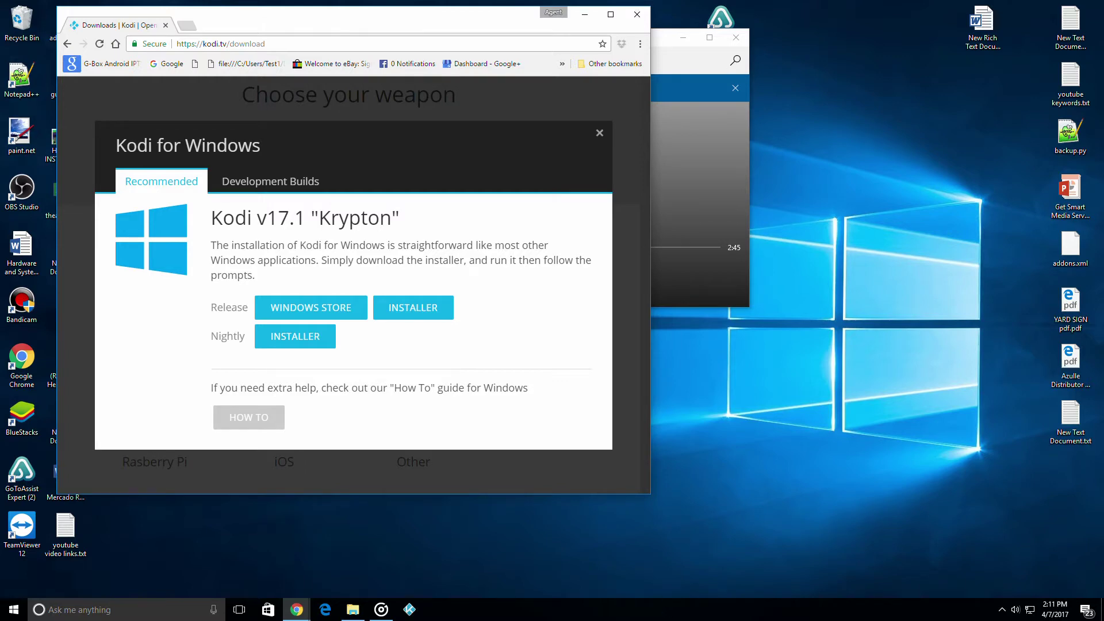
# Open the Windows (C:) drive in a new File Explorer window and check that hidden items are set to show
pyautogui.click(354, 614)
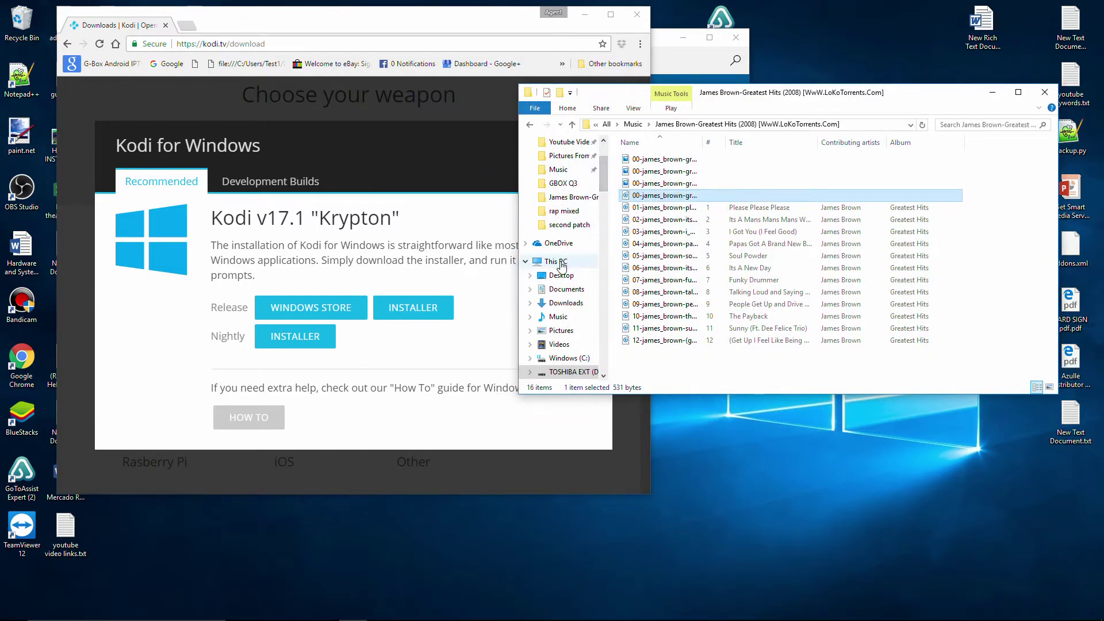
pyautogui.rightClick(562, 264)
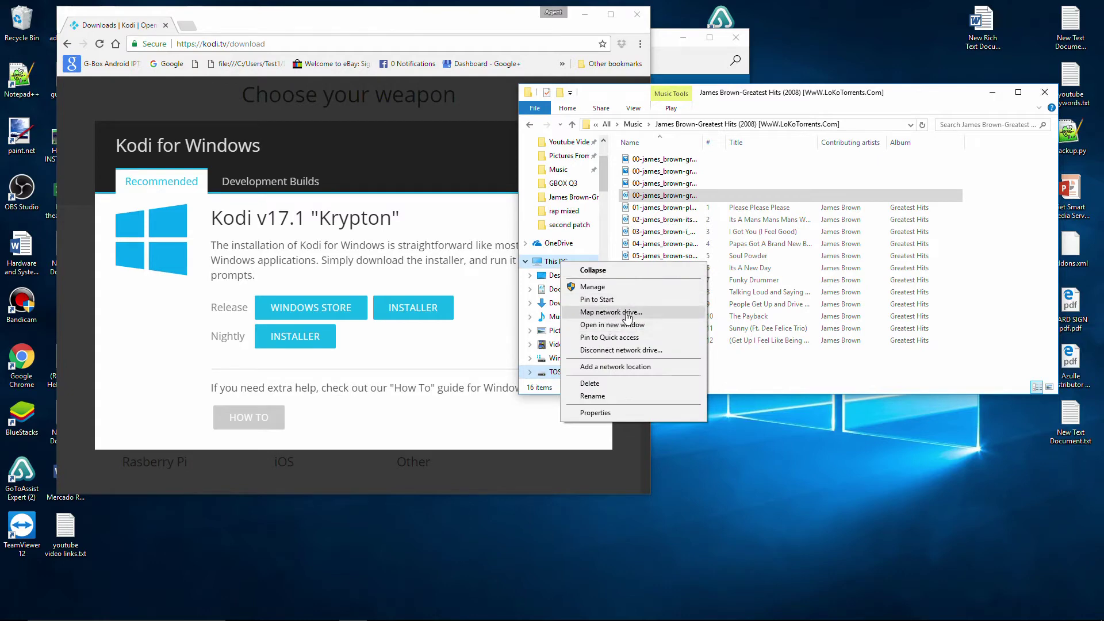
pyautogui.click(629, 326)
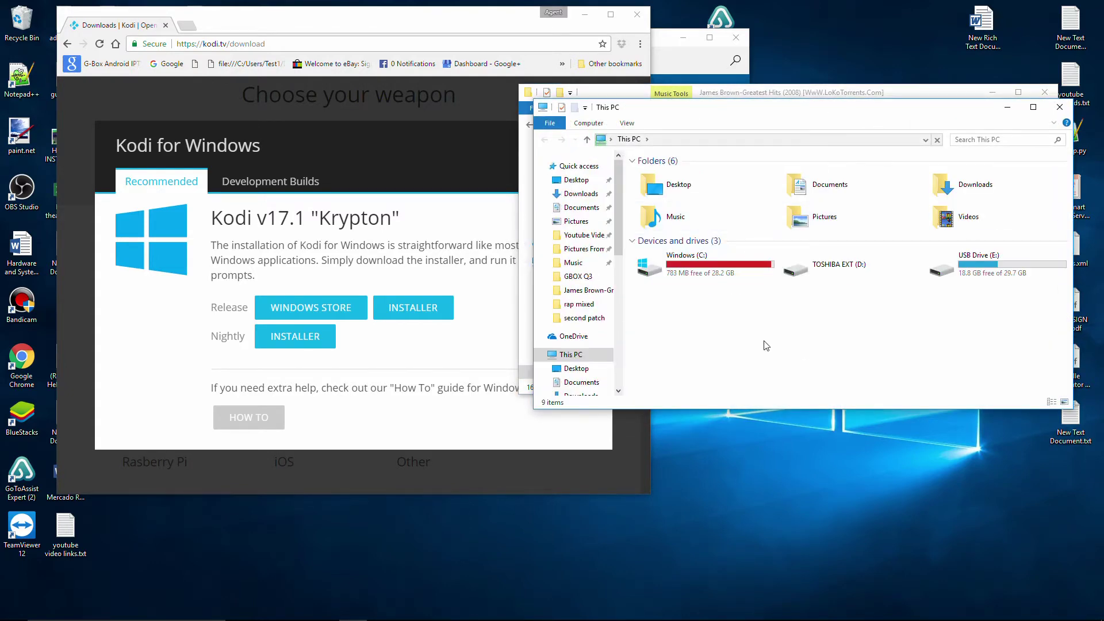
pyautogui.doubleClick(711, 270)
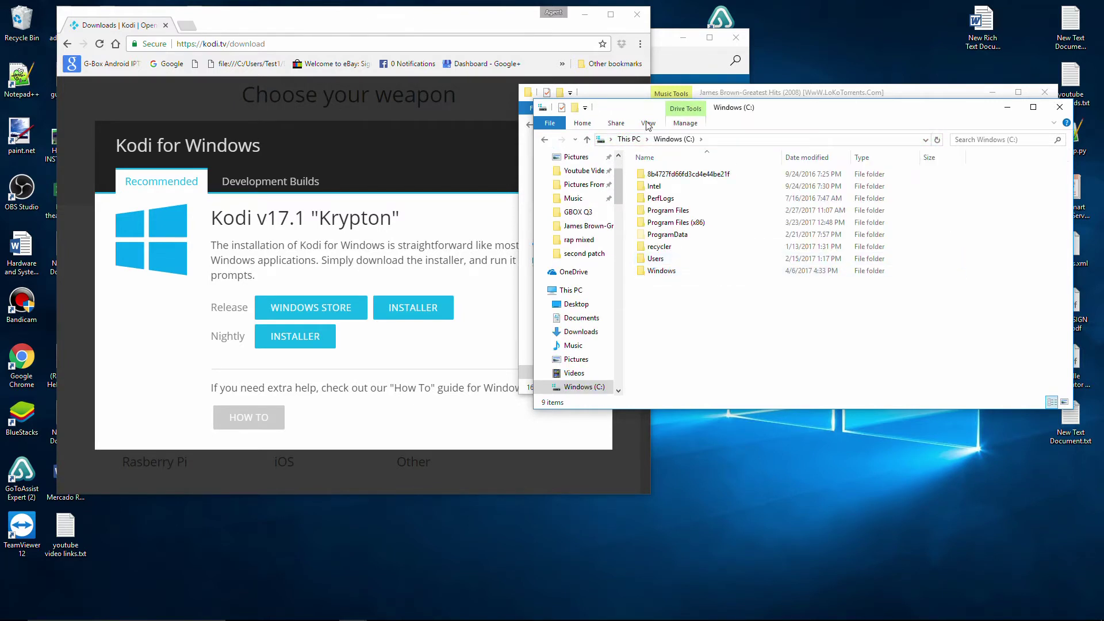
pyautogui.click(649, 124)
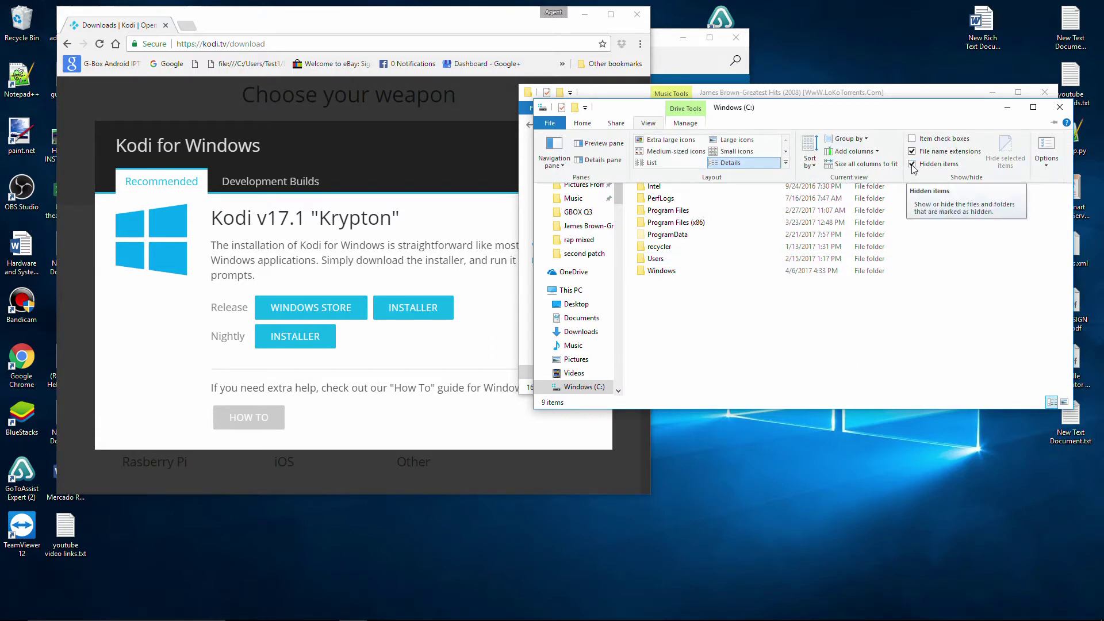
pyautogui.click(682, 320)
# Open Kodi's media folder under Users, the user profile, AppData, Roaming and Kodi
pyautogui.doubleClick(659, 260)
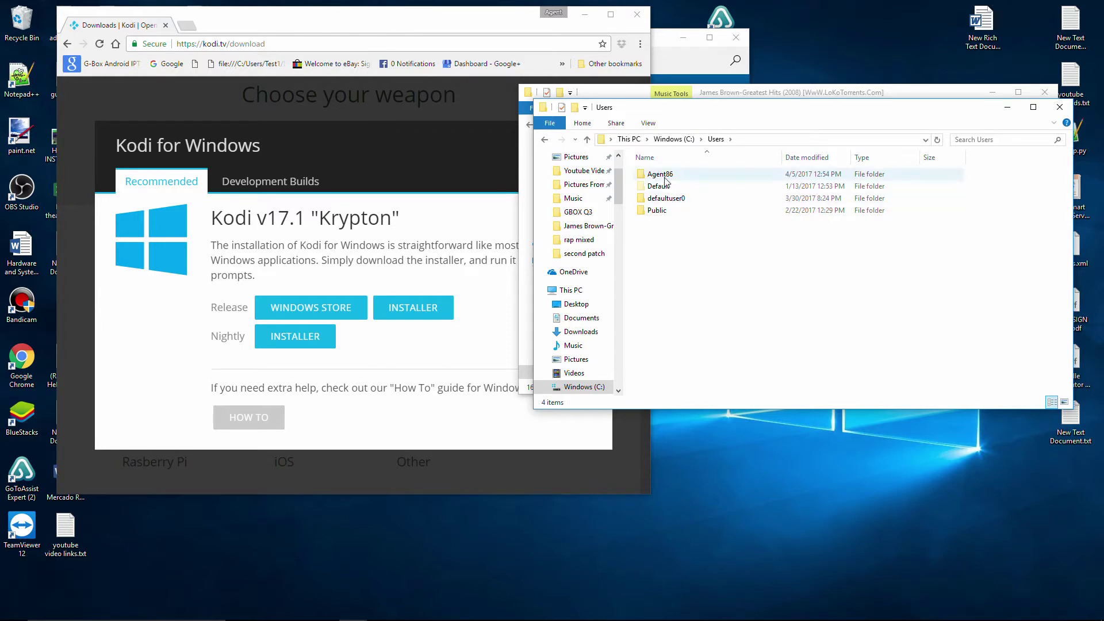
pyautogui.doubleClick(661, 175)
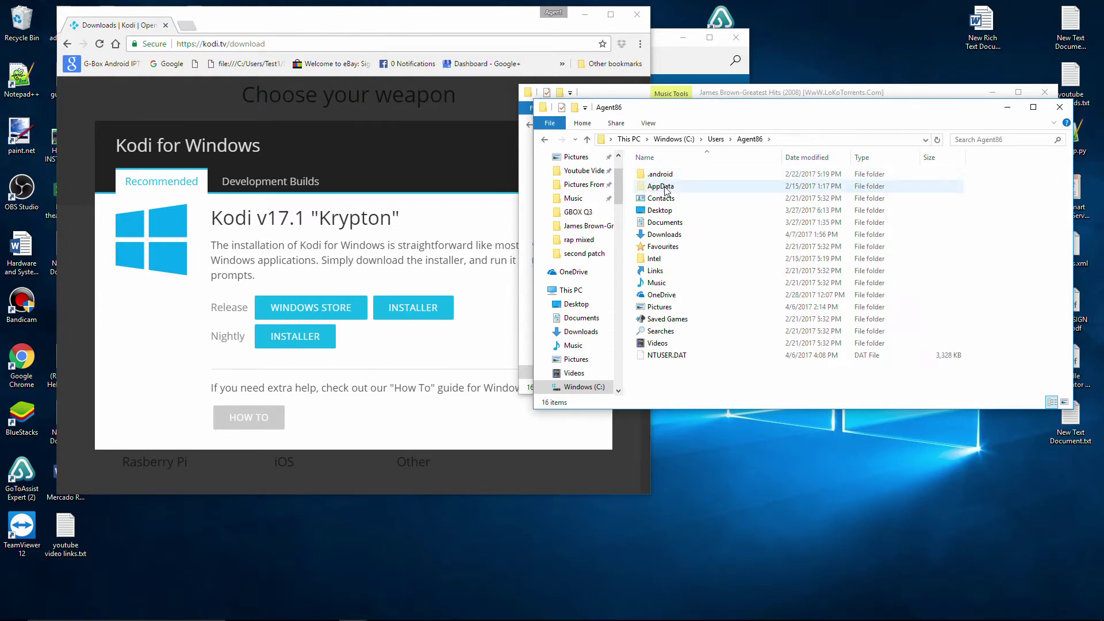
pyautogui.doubleClick(664, 187)
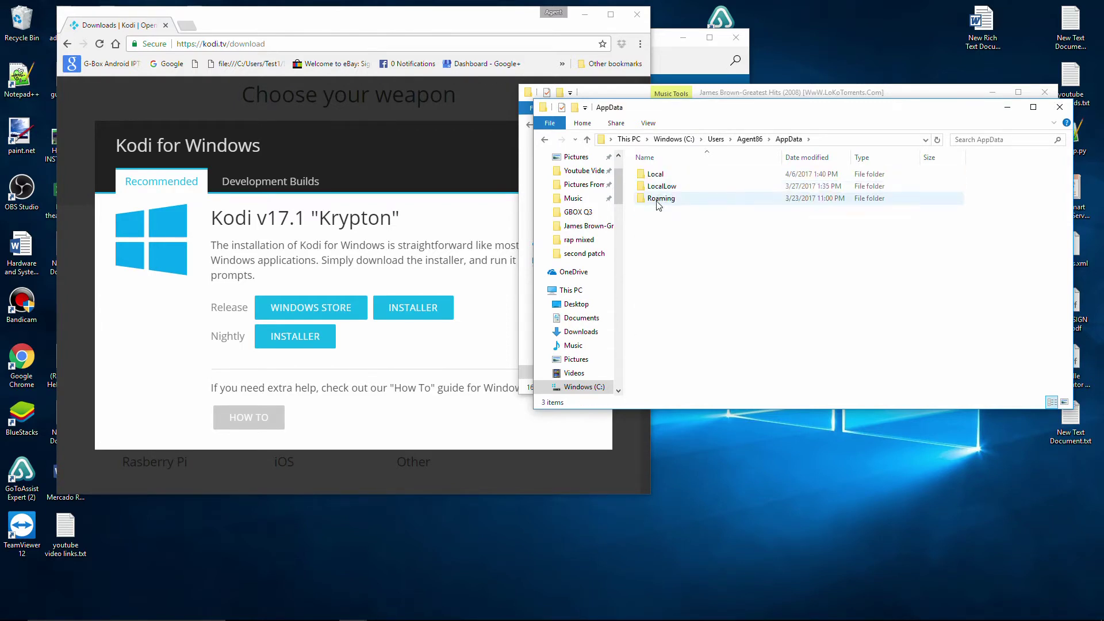
pyautogui.click(661, 201)
pyautogui.doubleClick(661, 200)
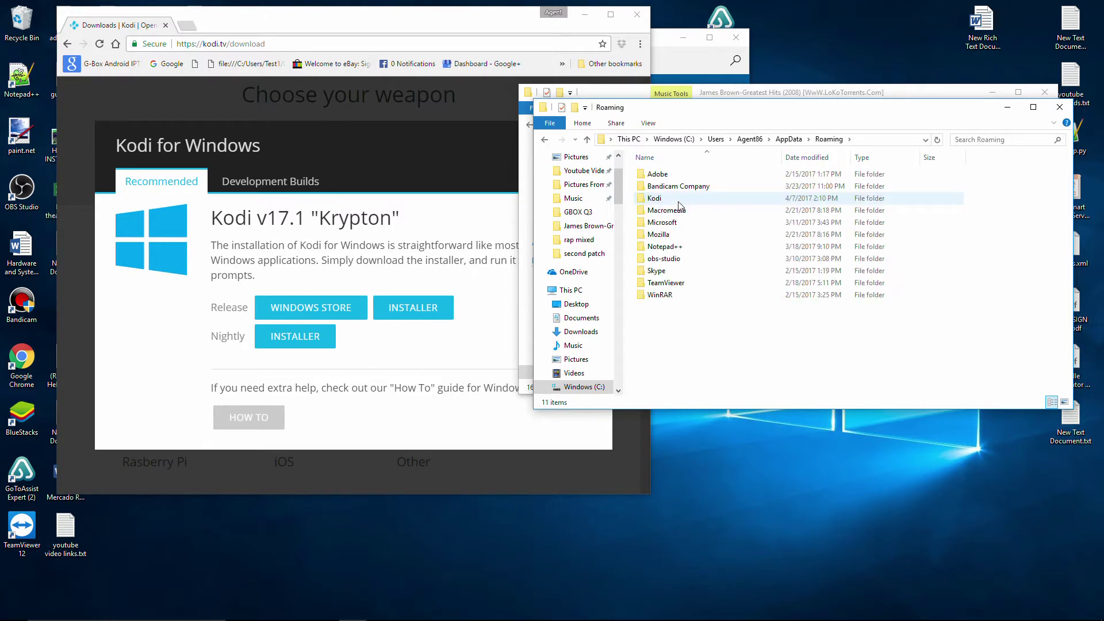
pyautogui.doubleClick(656, 198)
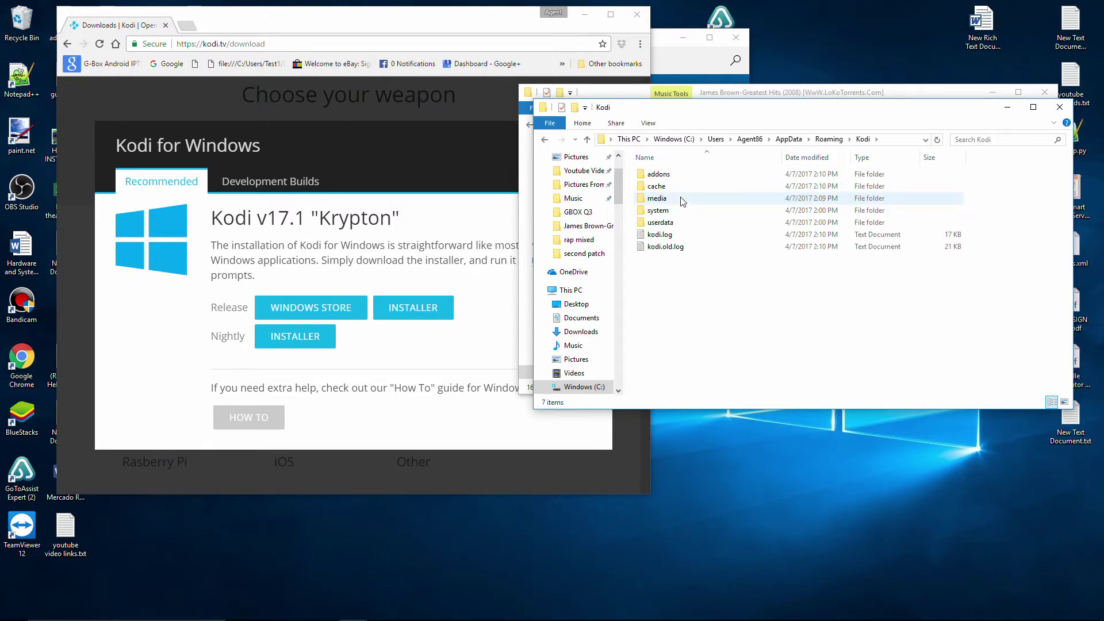
pyautogui.doubleClick(676, 204)
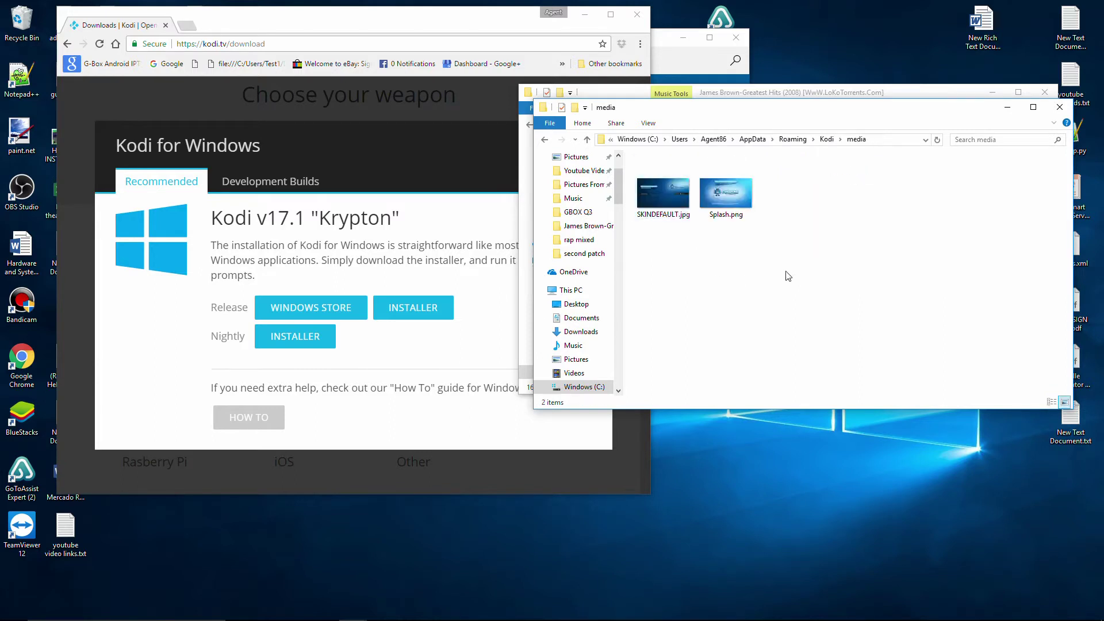
# Check the dimensions of Splash.png in the media folder and its canvas size in paint.net
pyautogui.moveTo(804, 275); pyautogui.dragTo(635, 163)
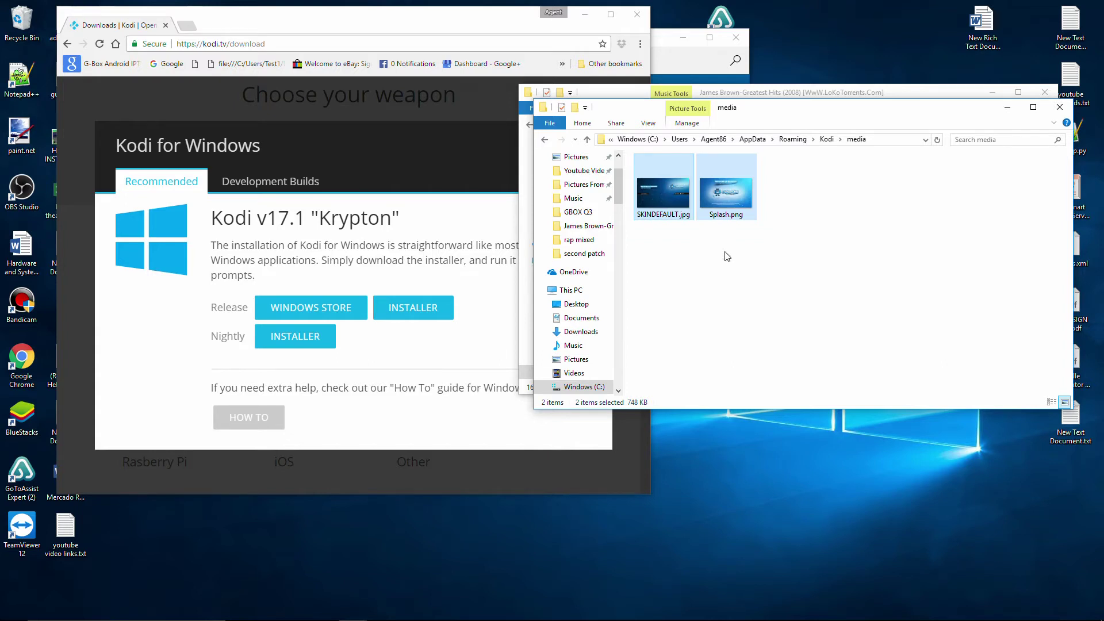
pyautogui.click(721, 201)
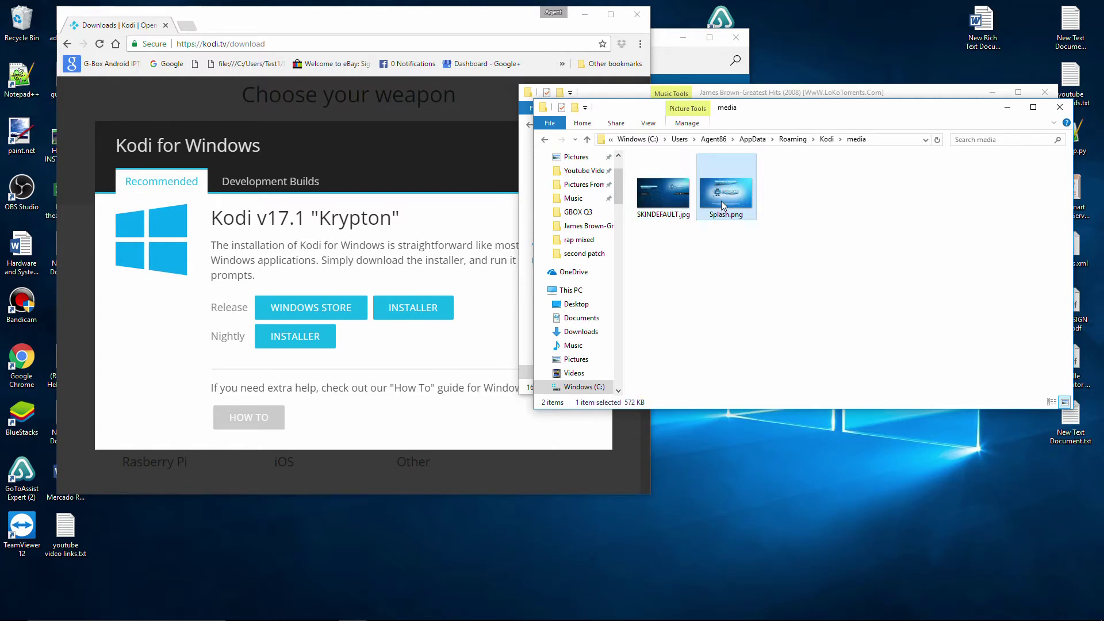
pyautogui.moveTo(739, 223)
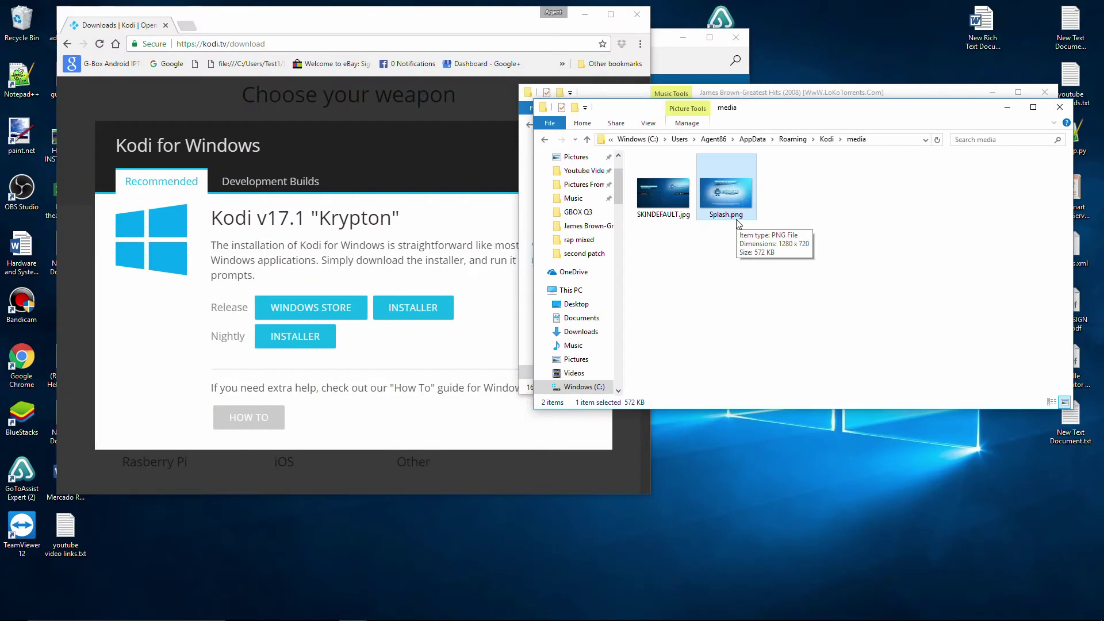
pyautogui.moveTo(681, 618)
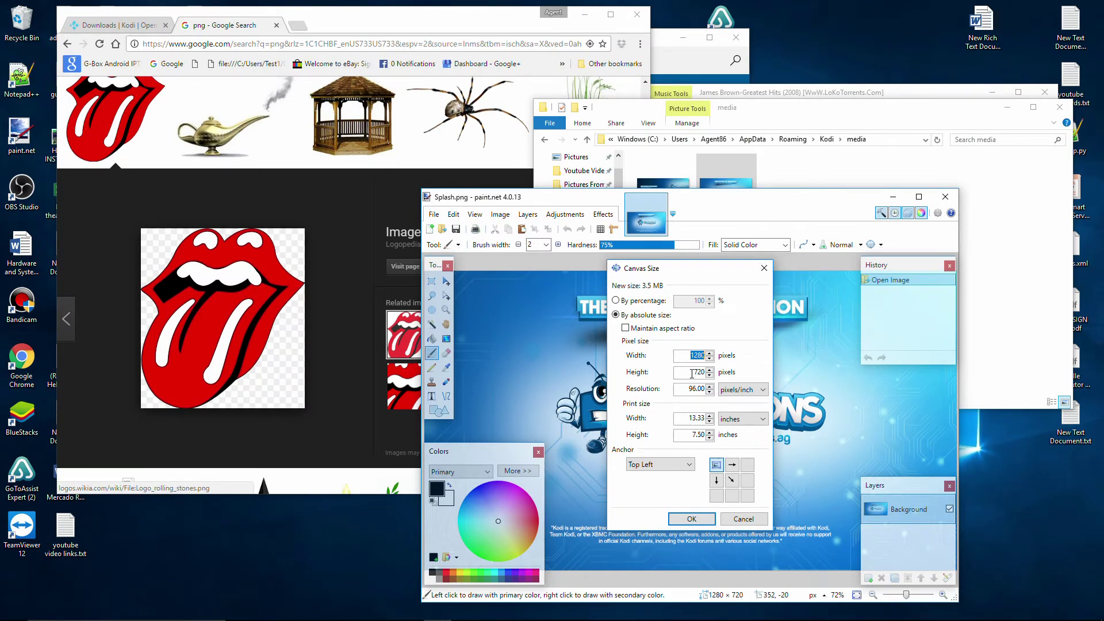
pyautogui.click(689, 420)
pyautogui.click(688, 433)
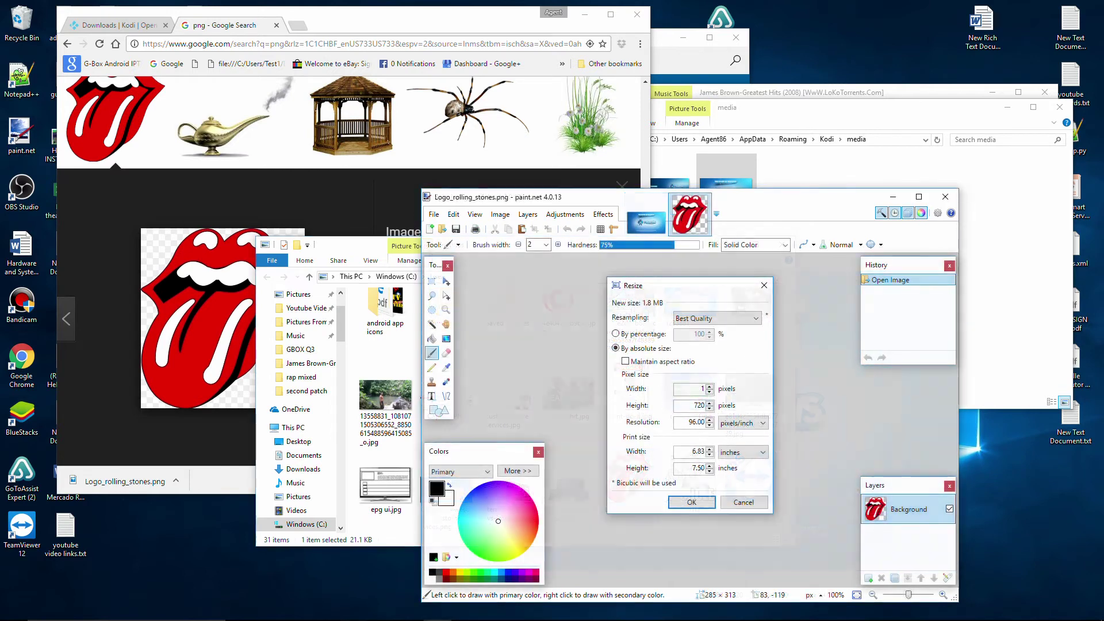
# Resize Logo_rolling_stones.png to 1280 × 720 pixels and save it in Pictures as Logo_rolling_stones1.png
pyautogui.write('80')
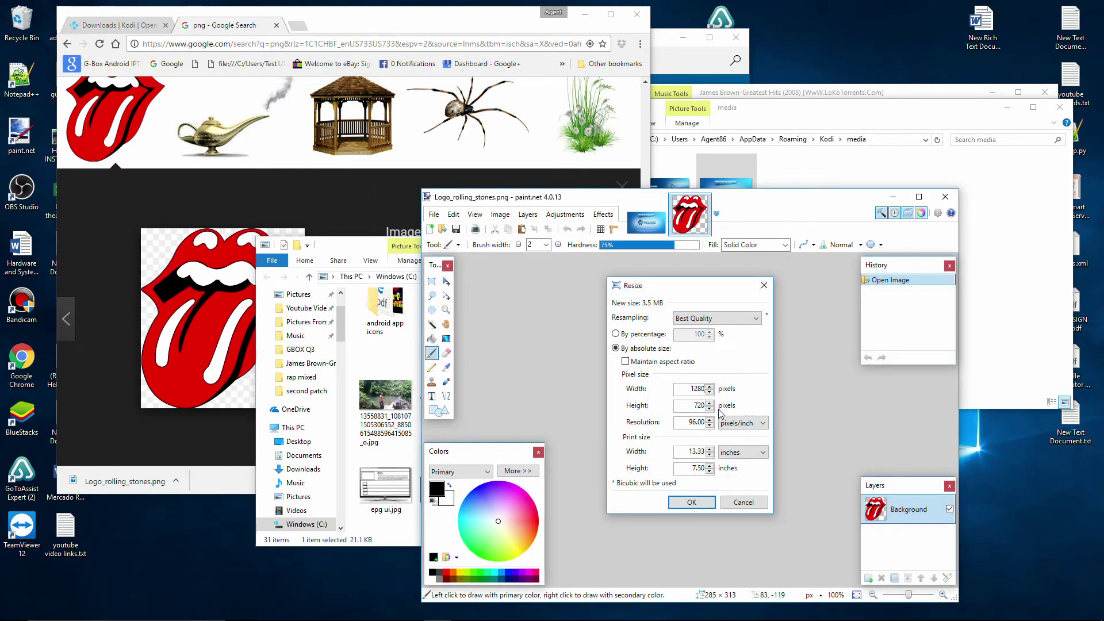
pyautogui.click(684, 503)
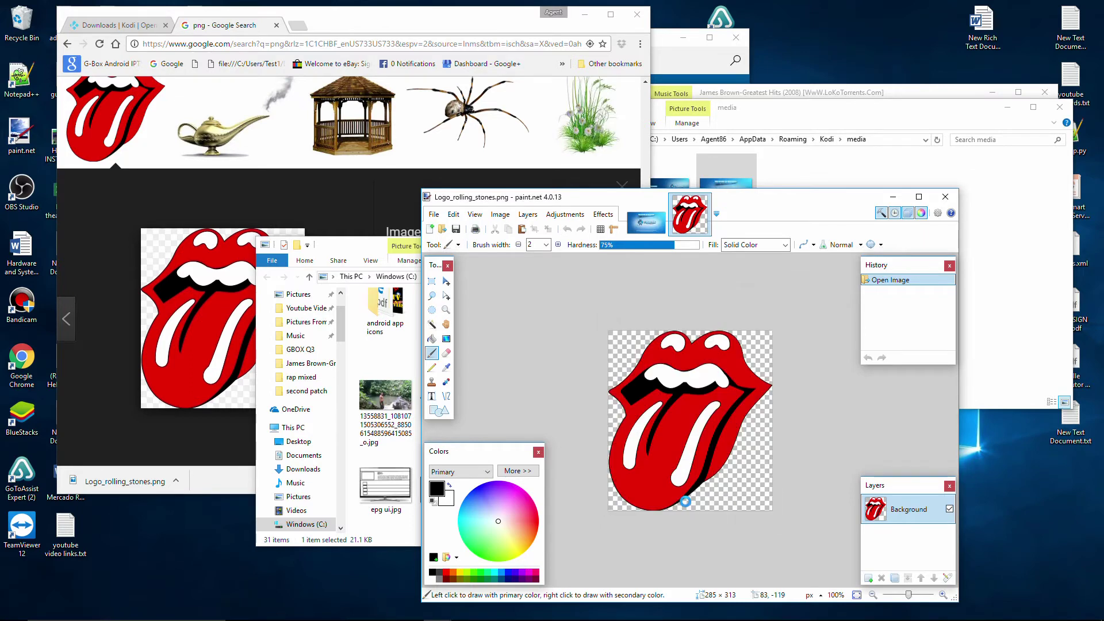
pyautogui.click(433, 214)
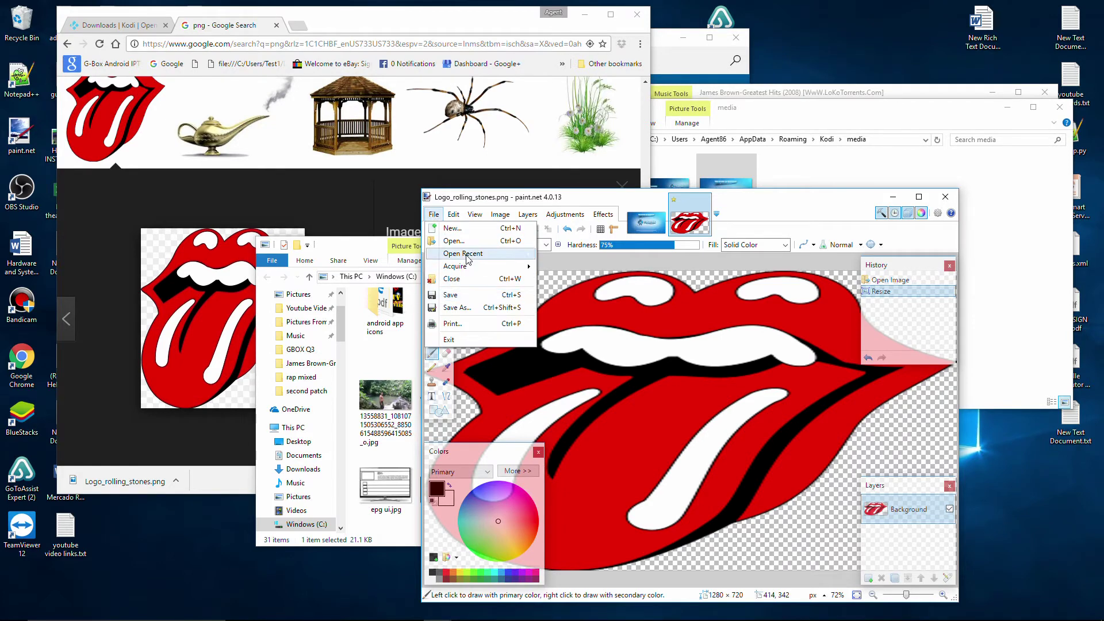
pyautogui.click(465, 306)
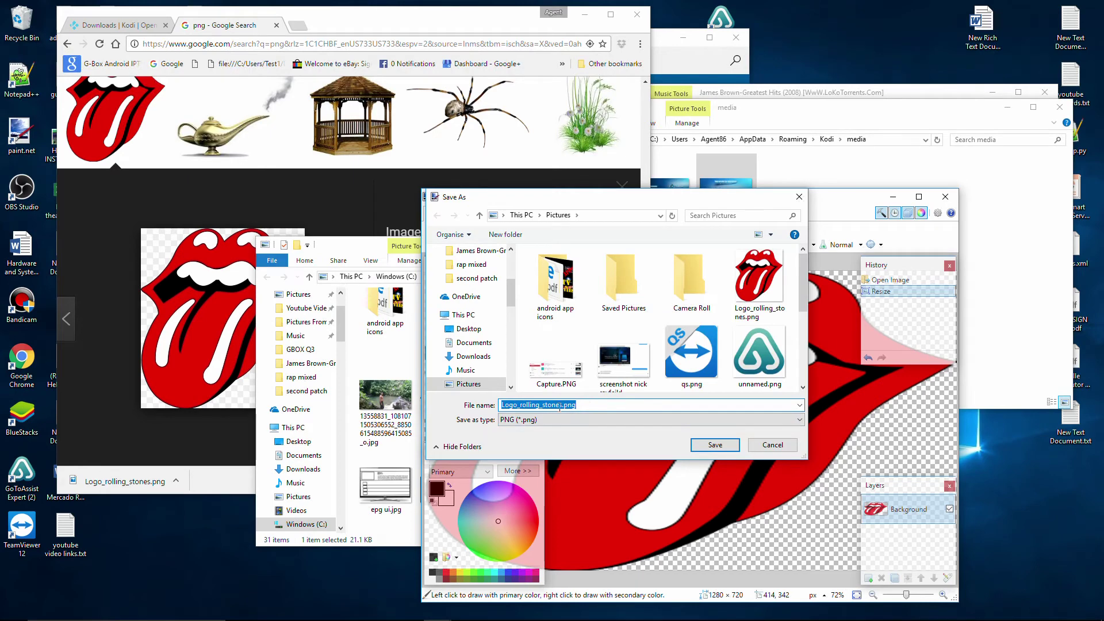
pyautogui.click(560, 406)
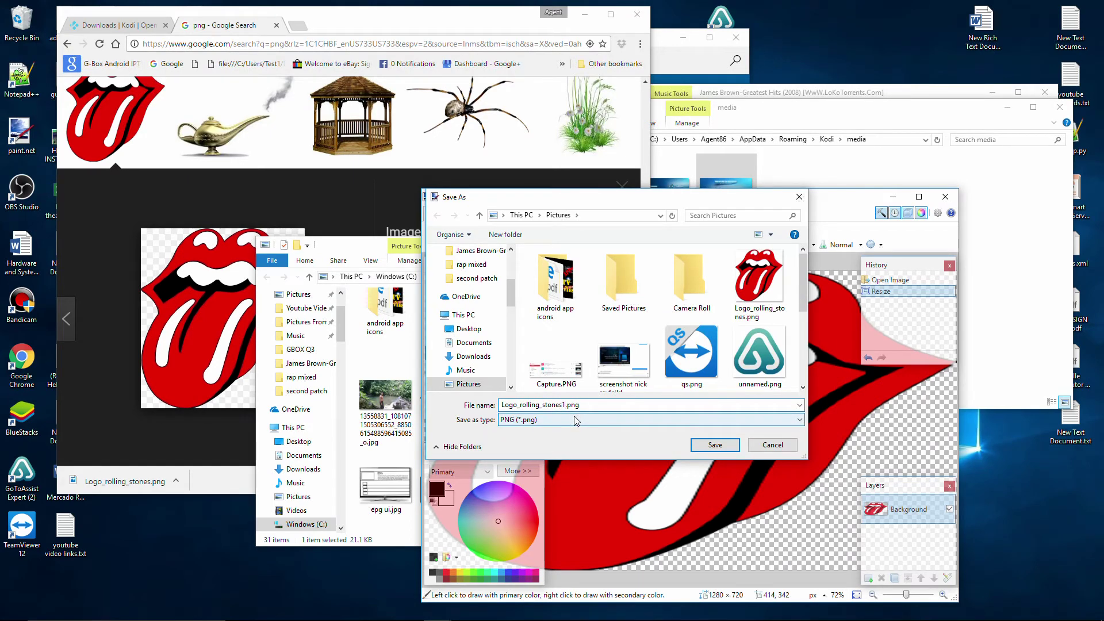
pyautogui.click(716, 446)
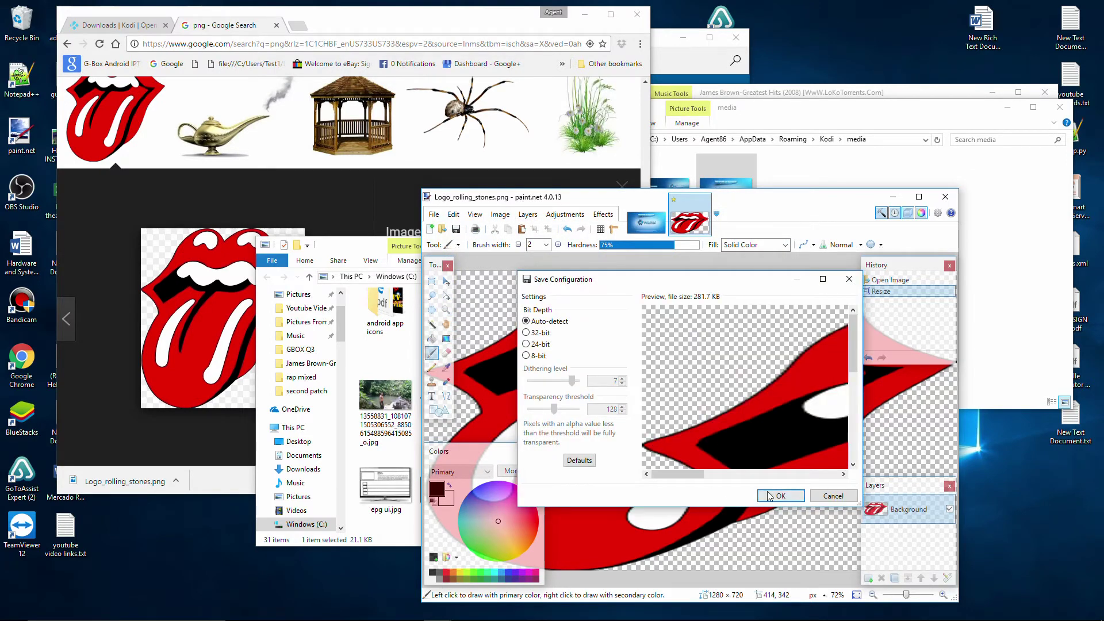
pyautogui.click(780, 496)
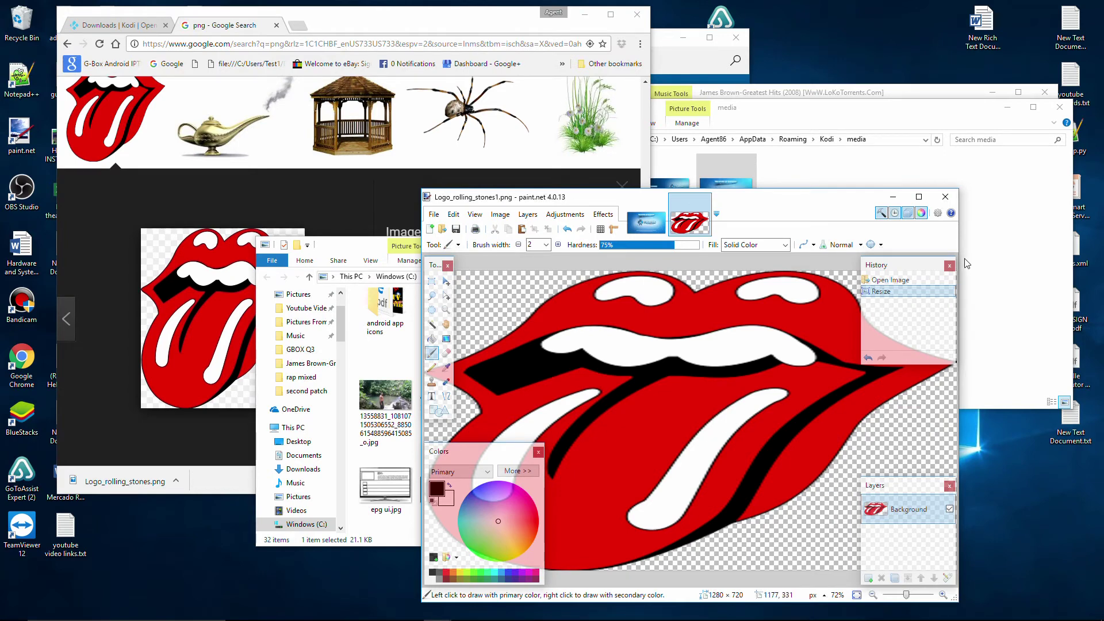
# Rename the resized logo image in the Pictures folder to splash.png
pyautogui.click(893, 200)
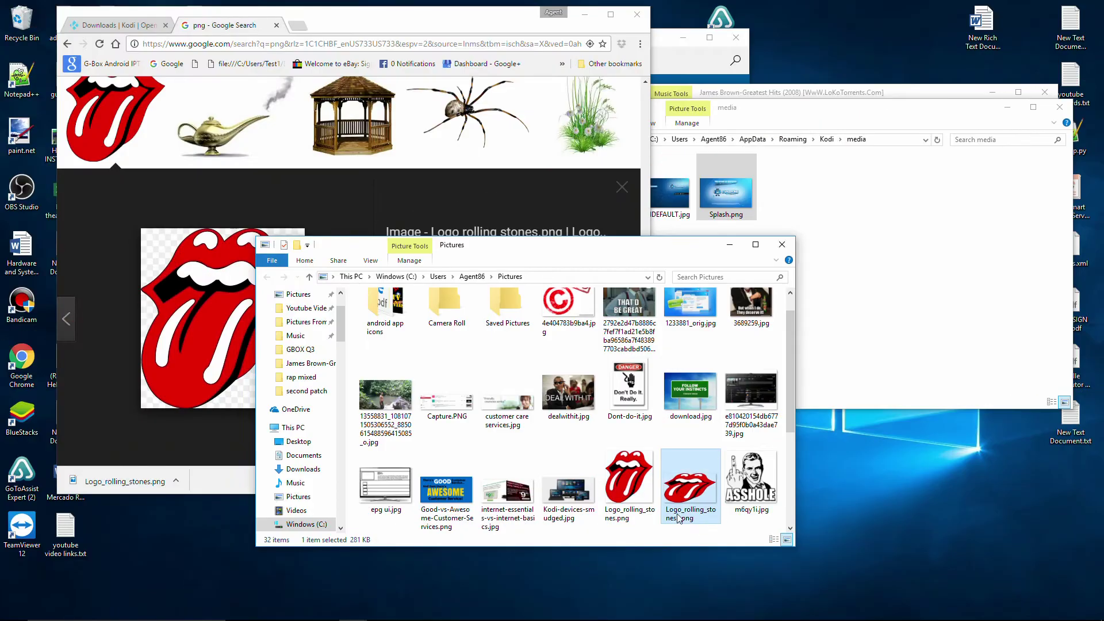
pyautogui.click(685, 518)
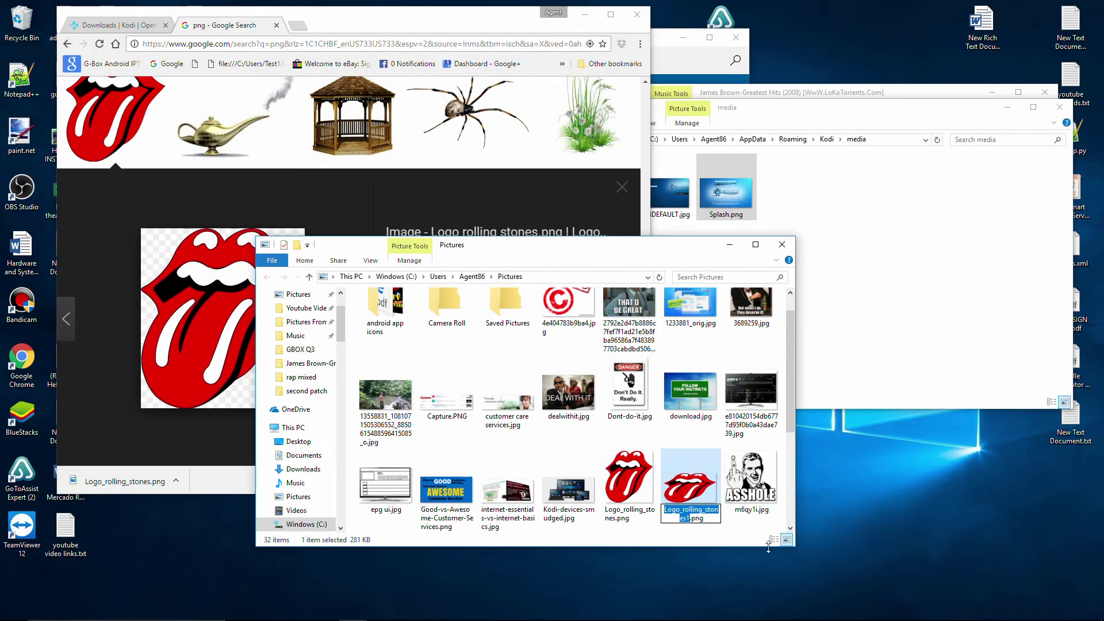
pyautogui.write('splash')
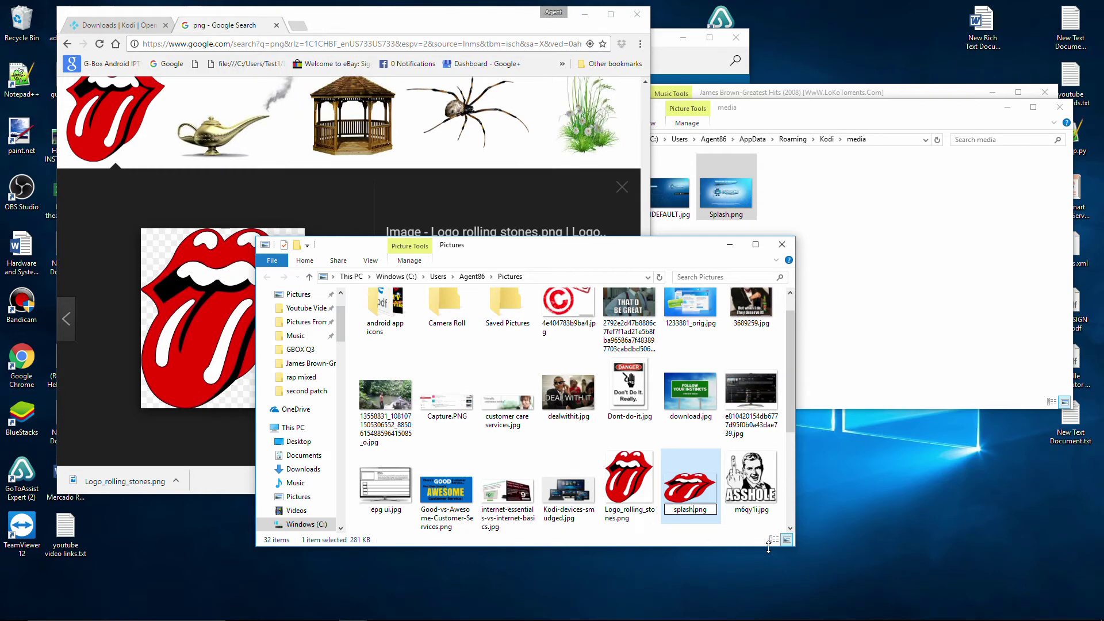
pyautogui.press('Return')
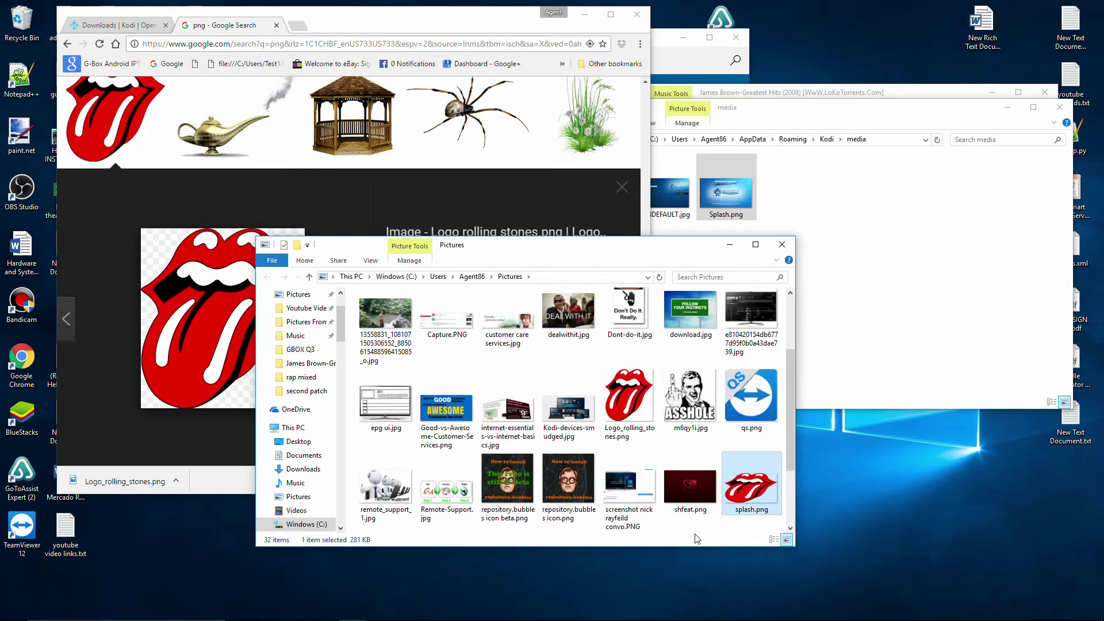
# Delete the original Splash.png from the Kodi media folder
pyautogui.click(732, 206)
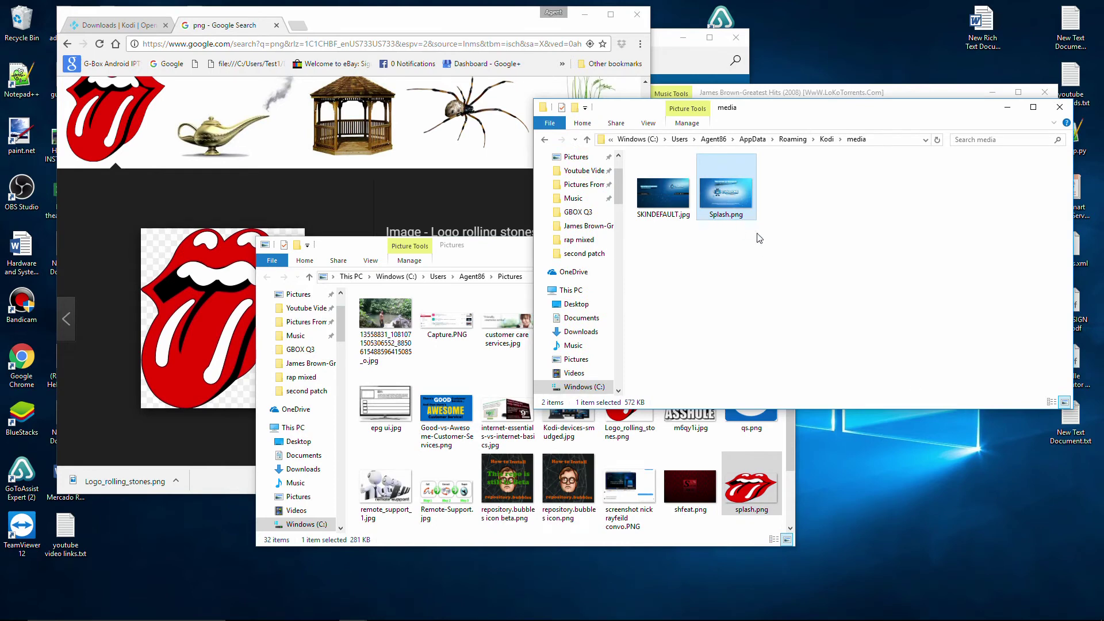
pyautogui.press('Delete')
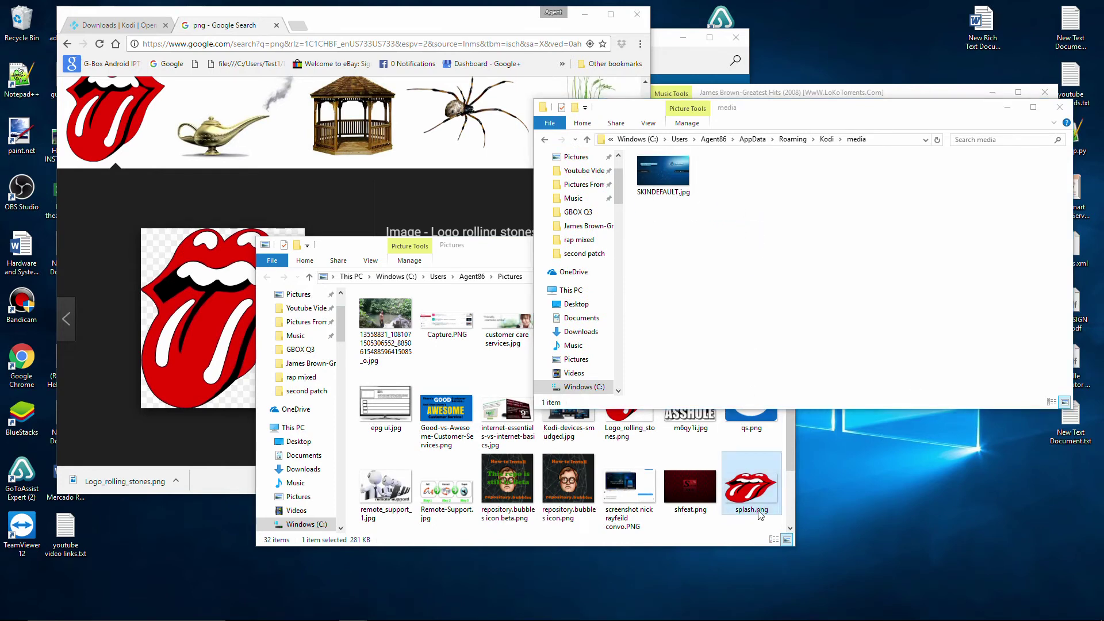
# Move splash.png from the Pictures folder into the Kodi media folder and launch Kodi to test the custom splash screen
pyautogui.moveTo(752, 484); pyautogui.dragTo(752, 236)
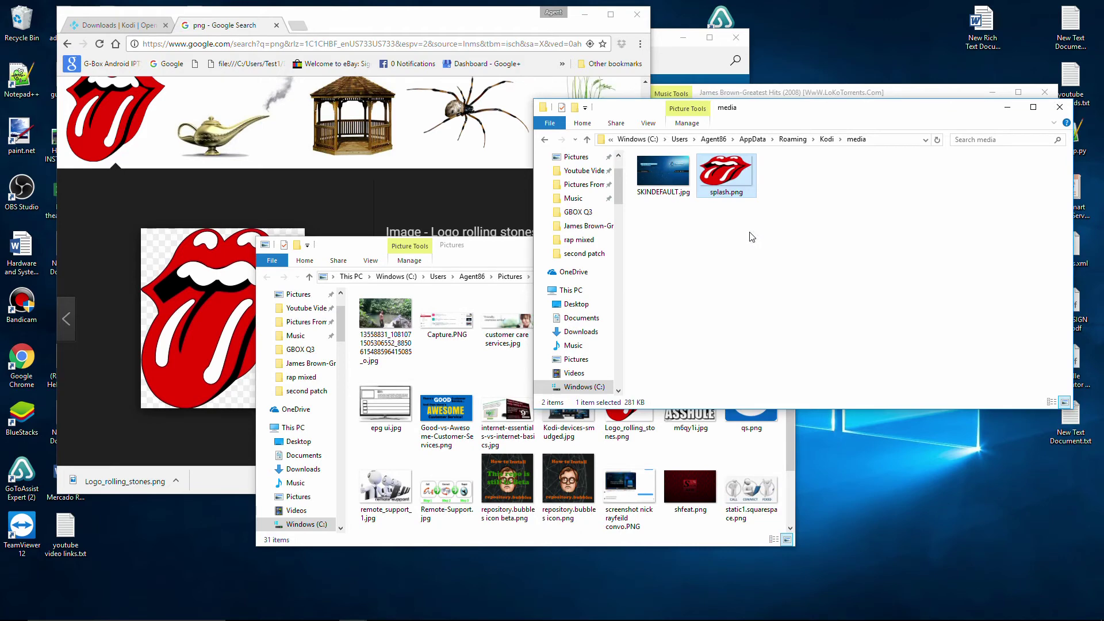
pyautogui.click(752, 236)
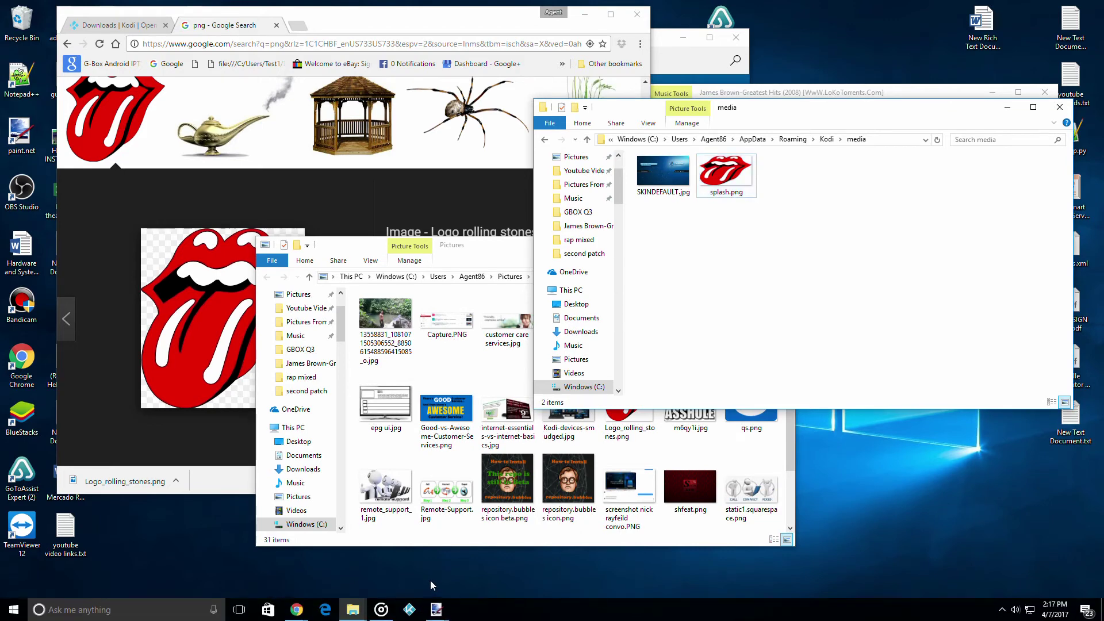
pyautogui.click(410, 610)
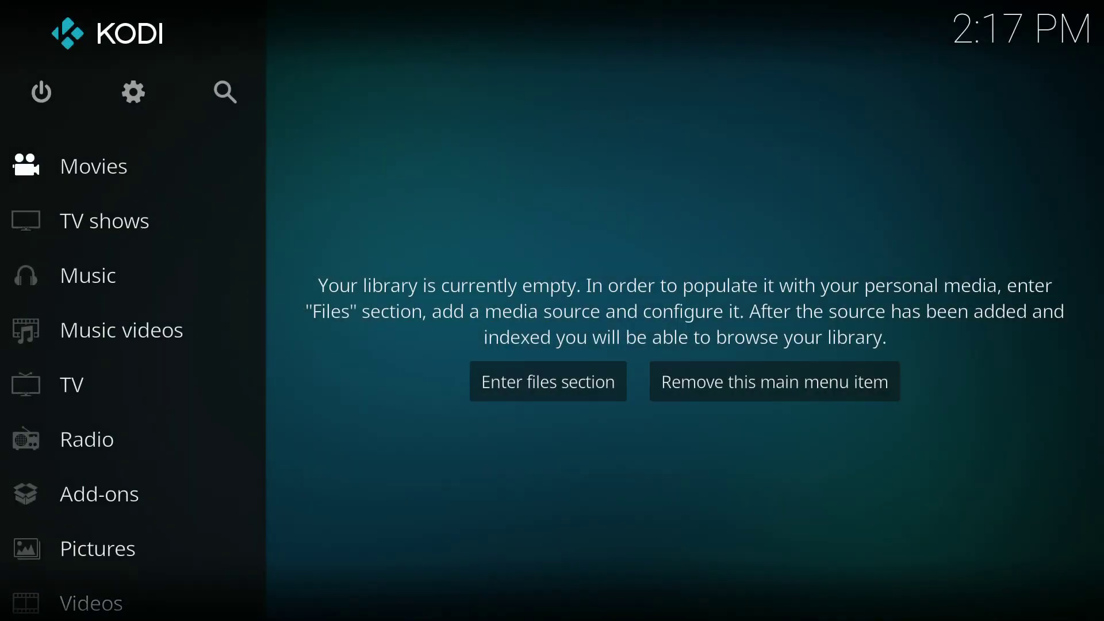
# Switch Kodi to windowed mode and delete splash.png from the Kodi media folder
pyautogui.press('\\')
pyautogui.click(857, 338)
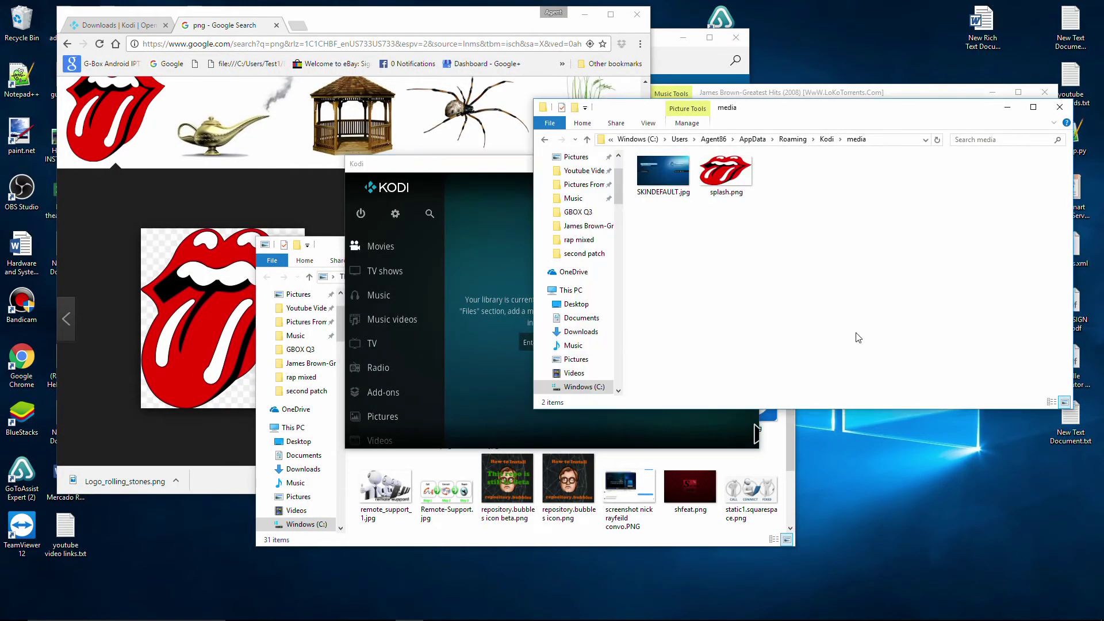
pyautogui.click(731, 185)
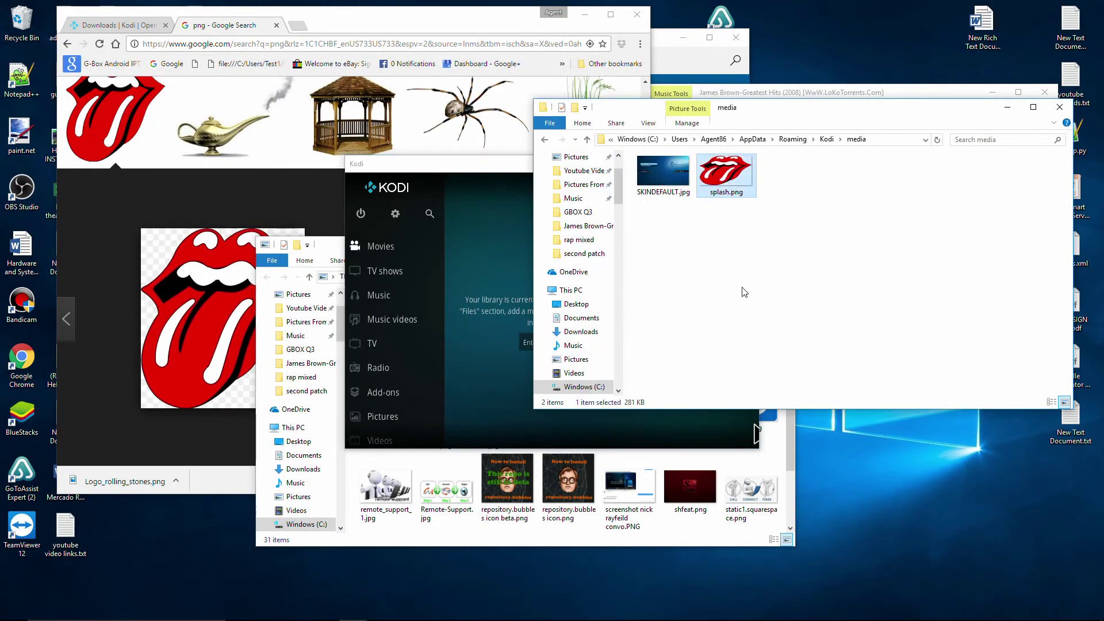
pyautogui.press('Delete')
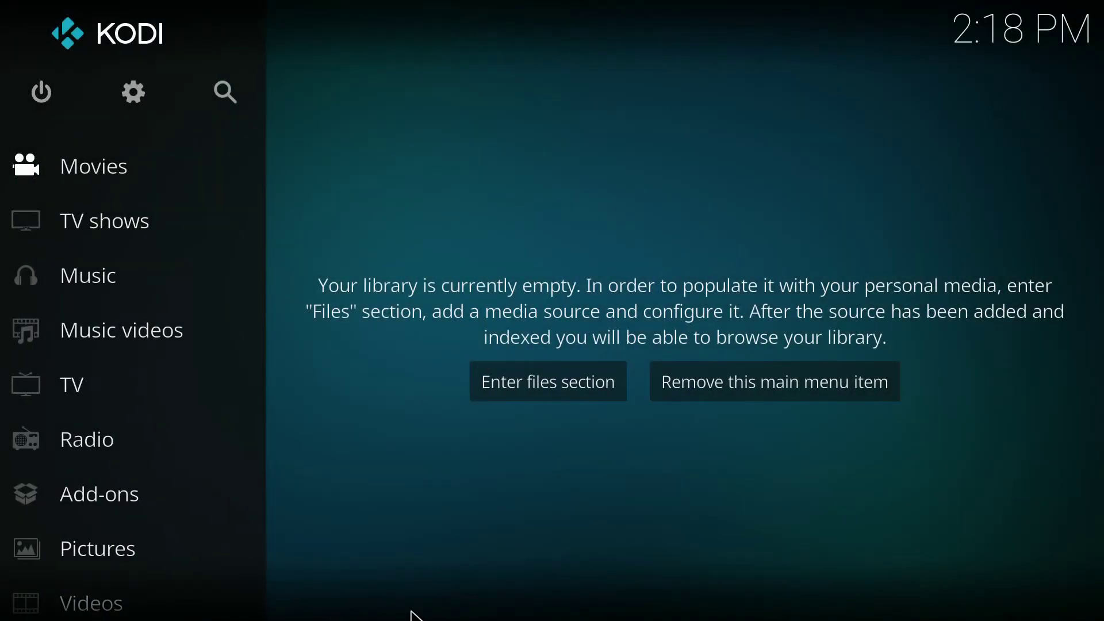
# Exit Kodi through its power options and lower the system volume to 34
pyautogui.click(39, 92)
pyautogui.rightClick(644, 153)
pyautogui.click(66, 96)
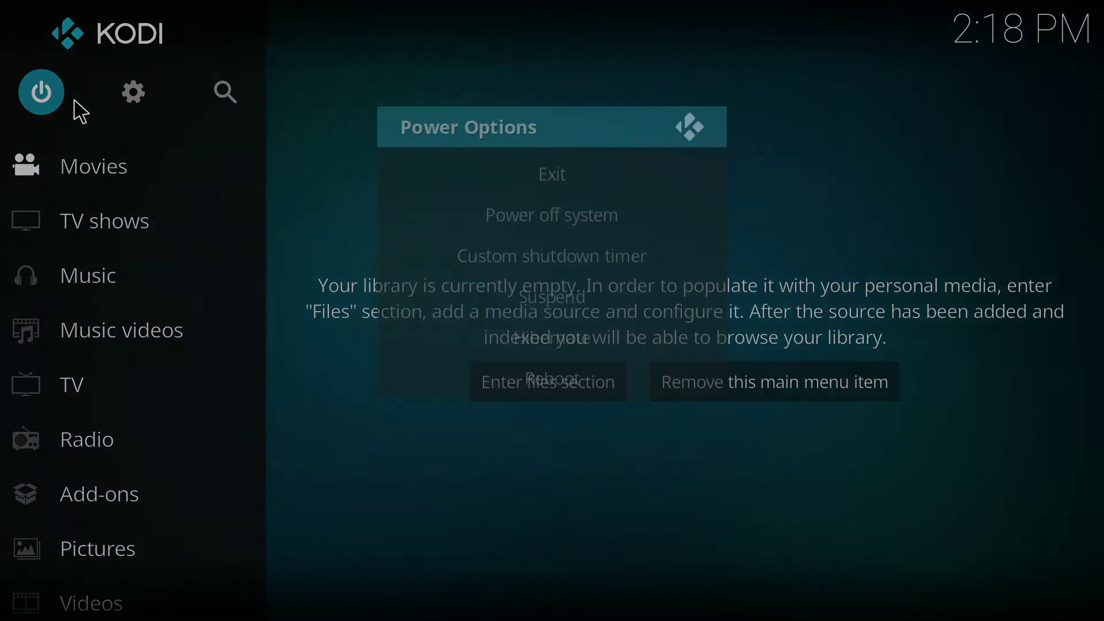
pyautogui.click(555, 190)
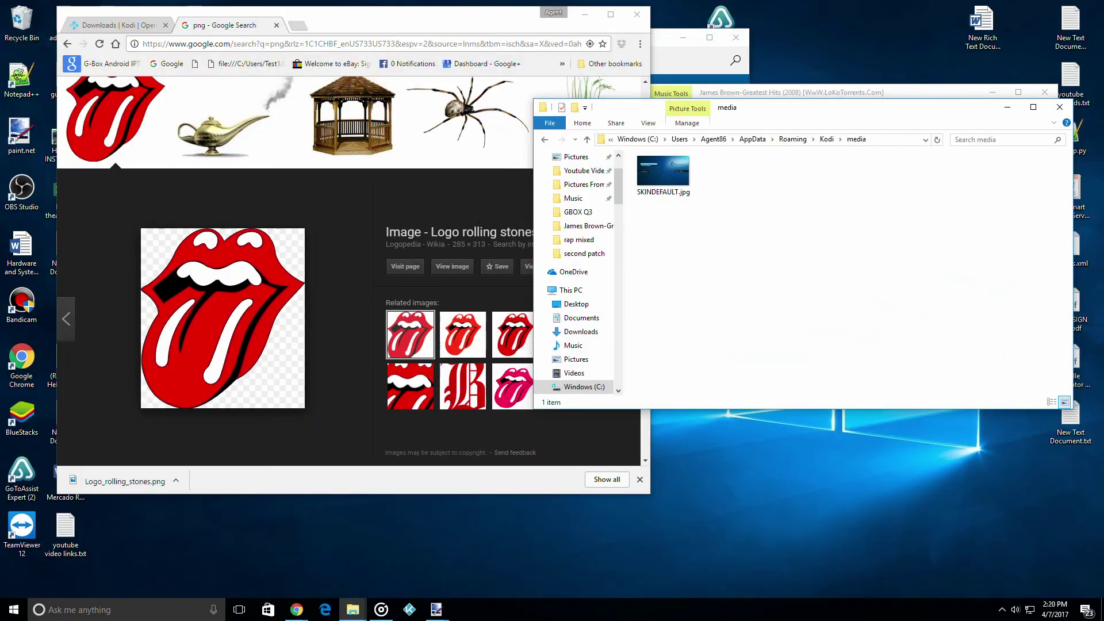
pyautogui.press('XF86AudioLowerVolume')
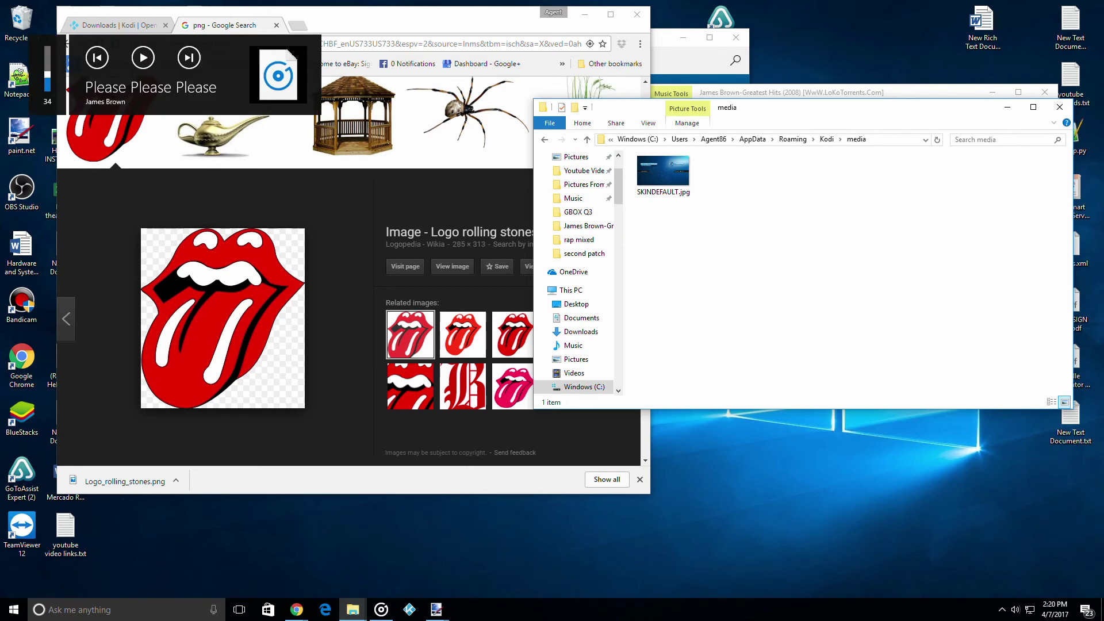